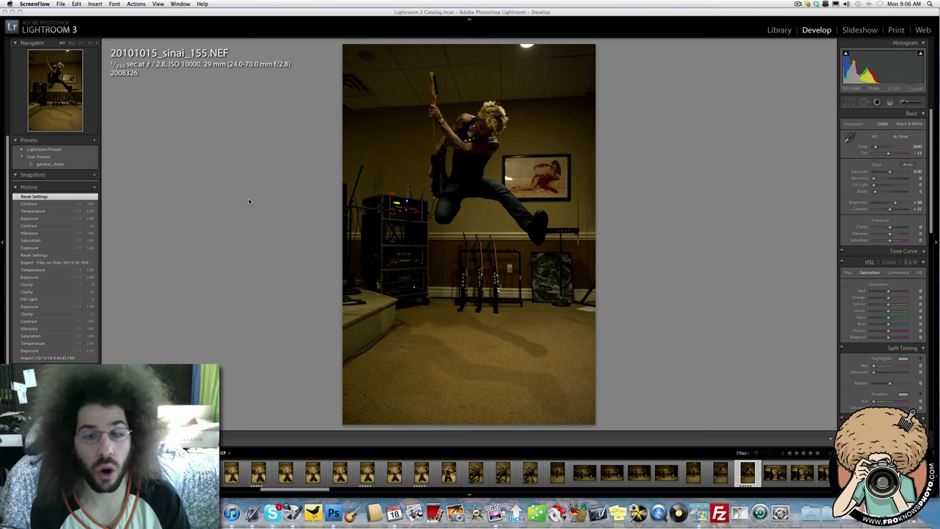
Zoom frame 155 to 1:1 and pan over the guitarist's leg and upper body, then return to Fit
left_click(514, 222)
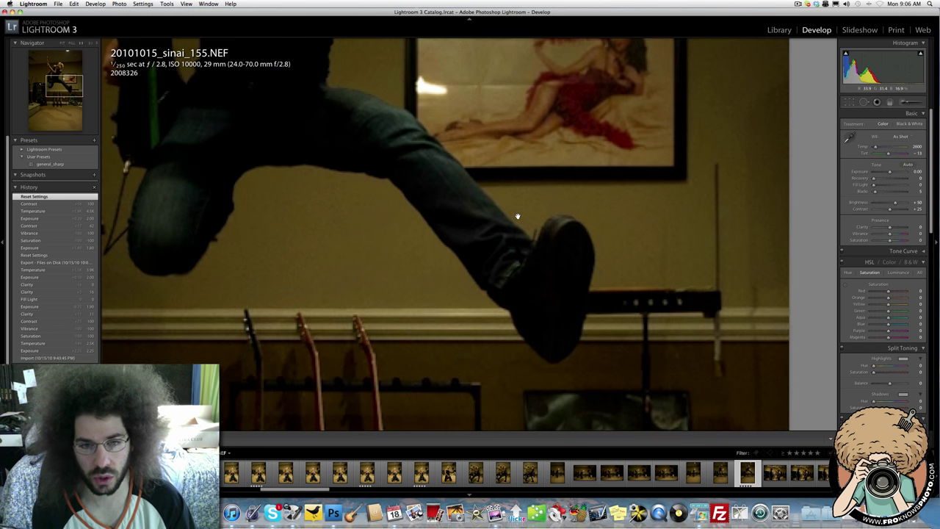
left_click_drag(331, 153, 478, 218)
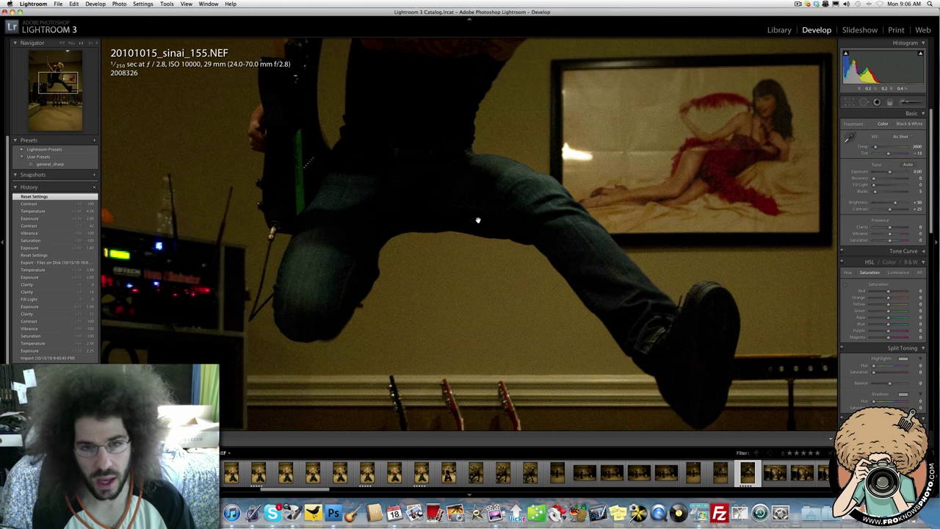
left_click_drag(551, 182, 455, 432)
left_click_drag(311, 225, 492, 130)
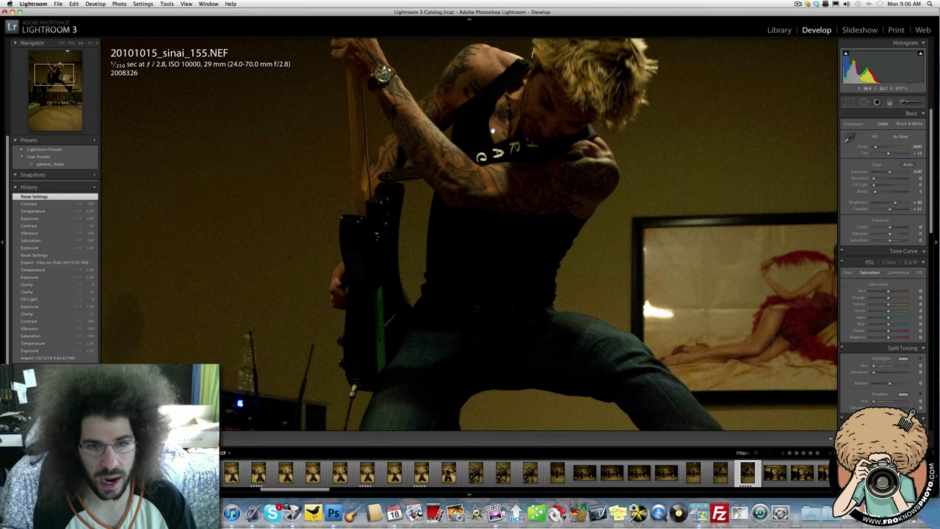
left_click(392, 187)
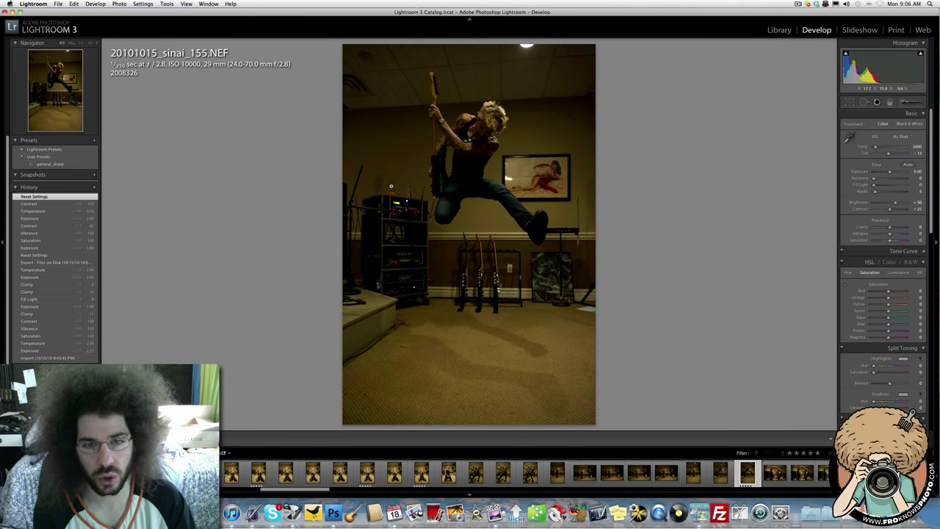
Compare jump frames 153 and 154, zooming in on 154's head, then return to frame 155
key("Left")
key("Left")
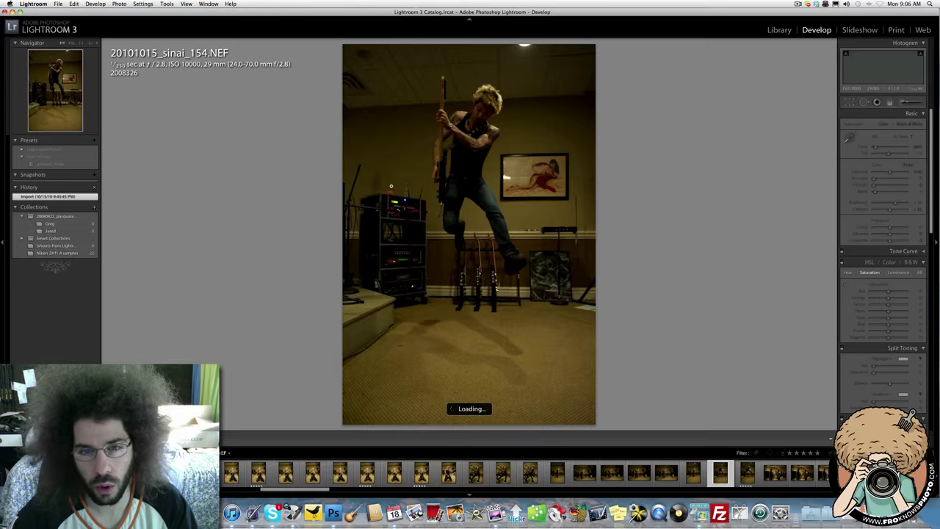
key("Right")
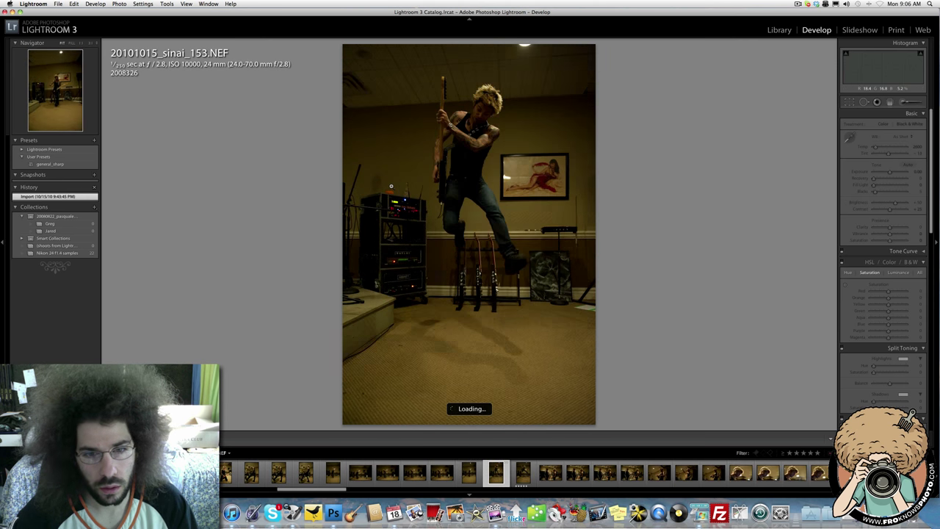
left_click(470, 110)
scroll(502, 239, "down", 10)
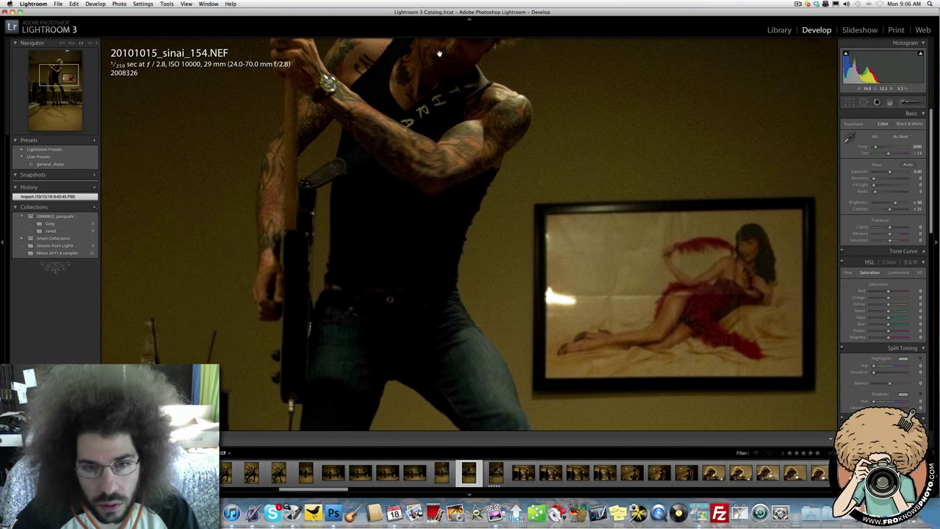
scroll(462, 218, "down", 3)
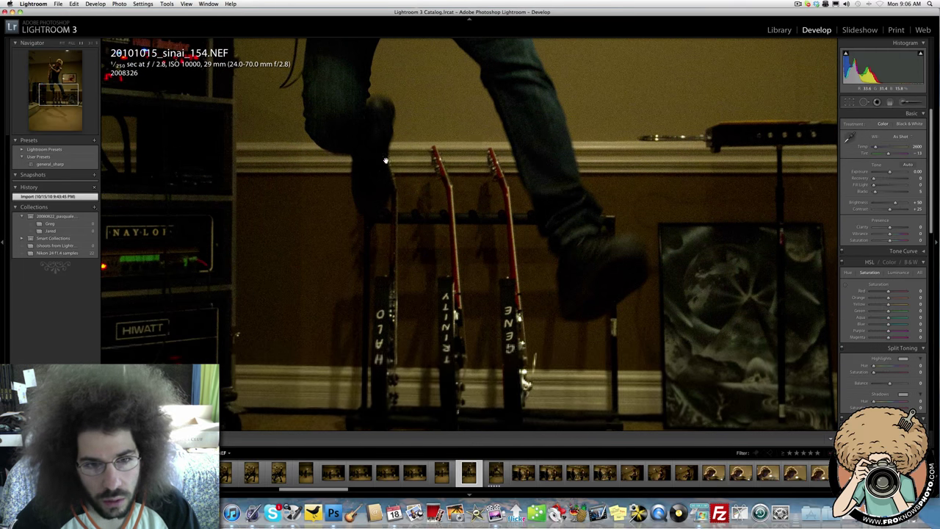
left_click(395, 173)
key("Right")
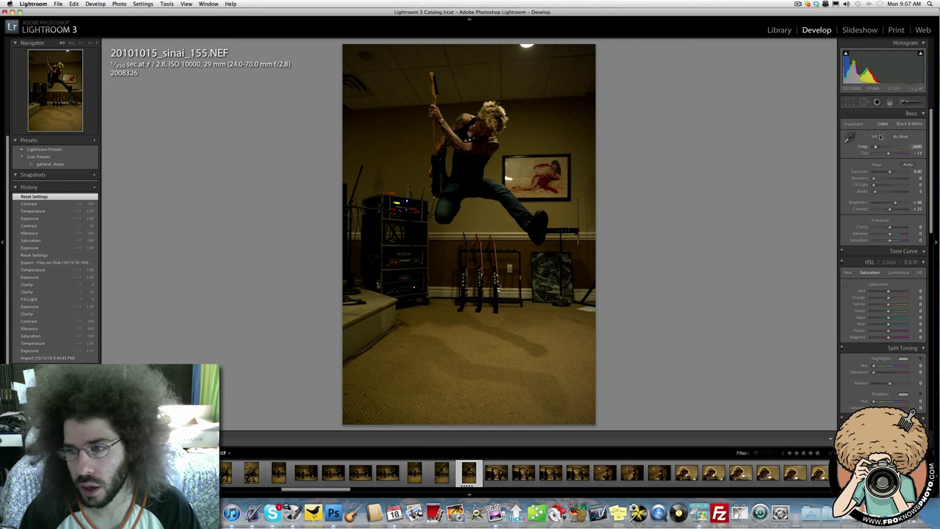
Switch to a custom white-balance temperature and remove all colour for black-and-white
left_click_drag(880, 147, 778, 148)
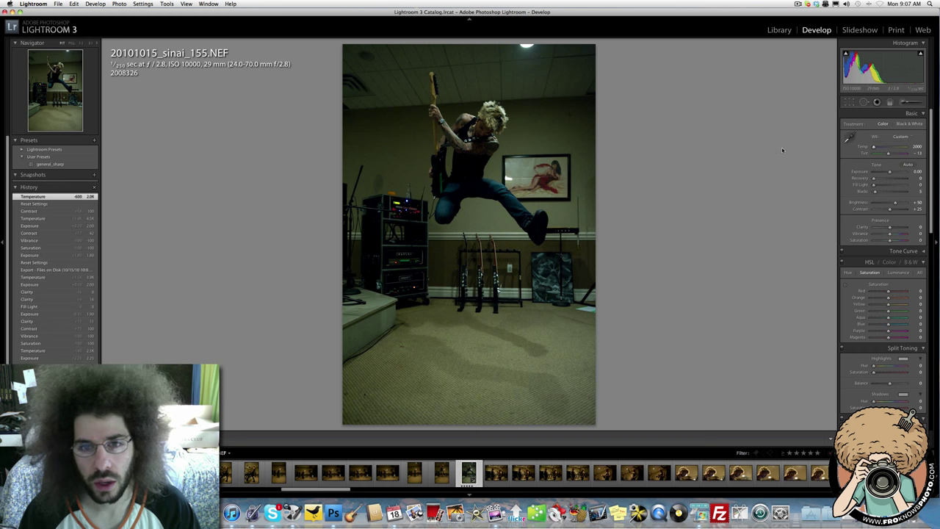
left_click_drag(874, 148, 877, 149)
left_click_drag(869, 239, 856, 235)
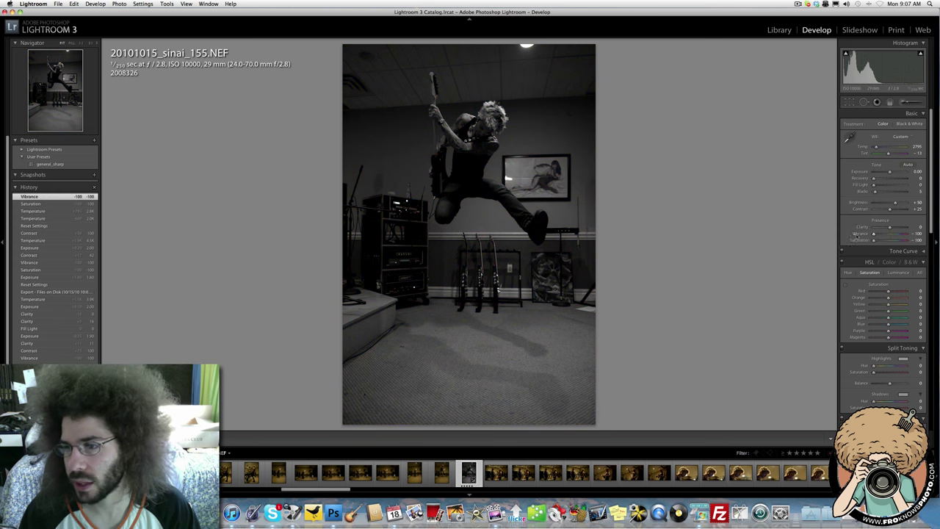
Raise Exposure to +1.90 after checking detail up close, set Temp to 3818 and adjust Contrast
left_click(895, 173)
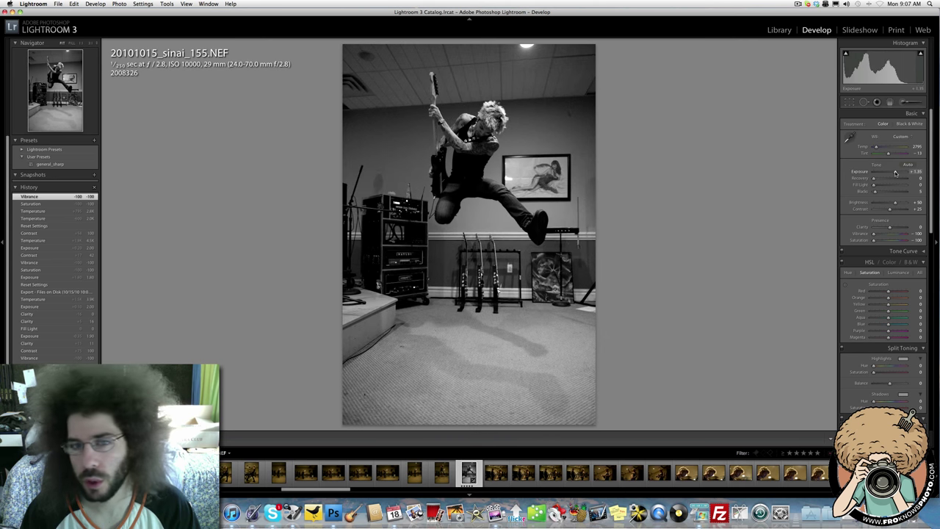
left_click(480, 129)
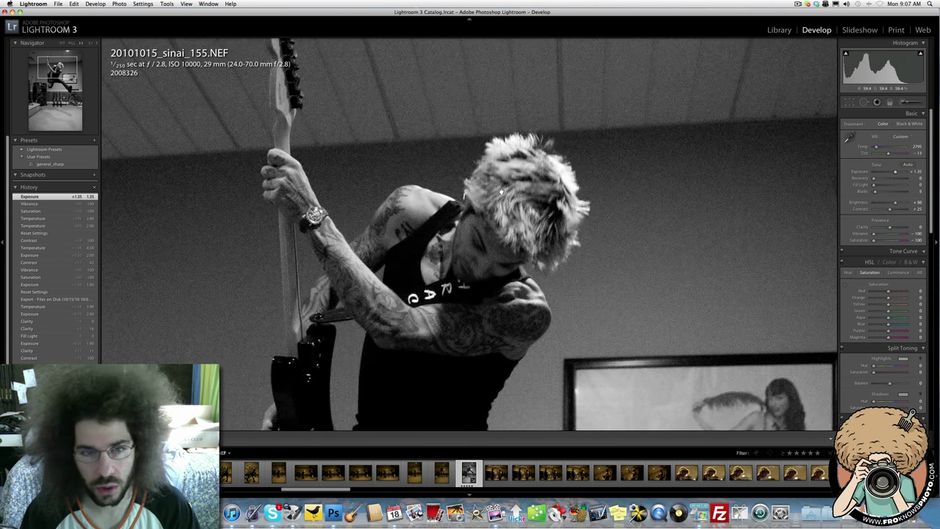
left_click(501, 203)
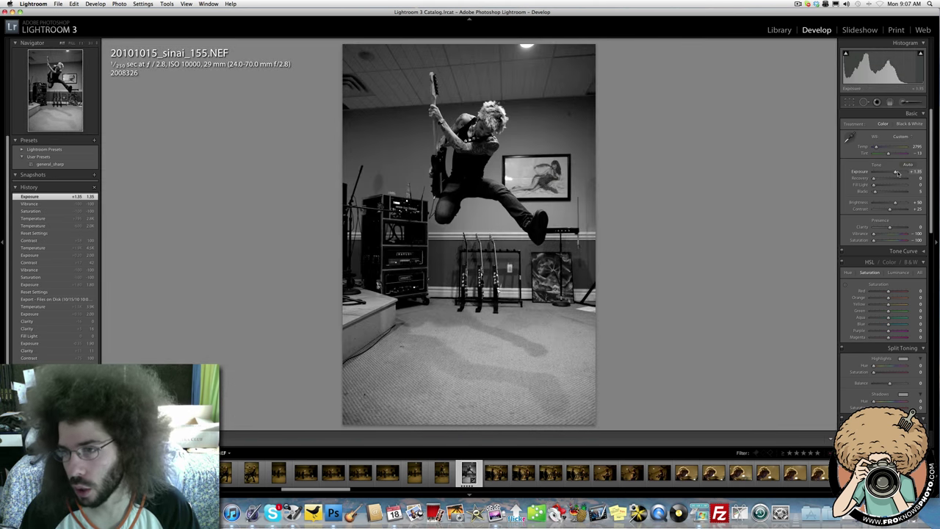
left_click_drag(896, 173, 898, 172)
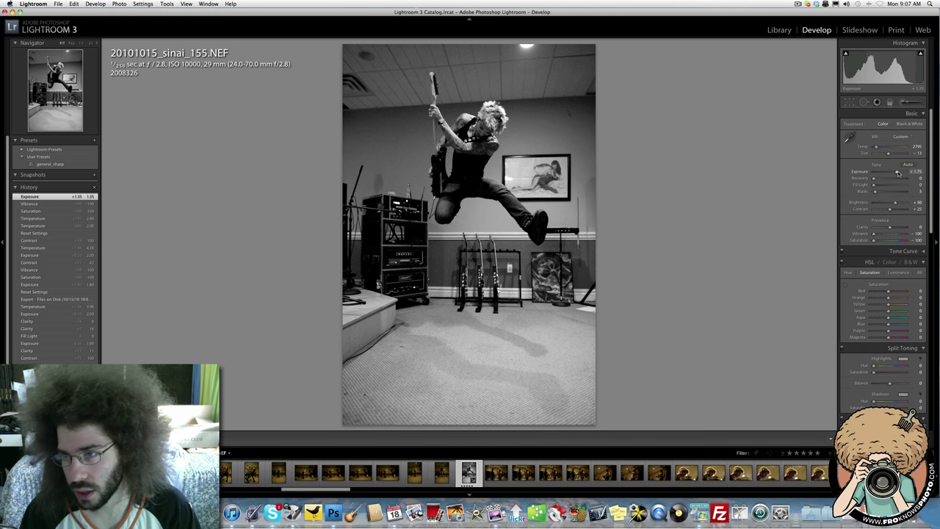
left_click_drag(897, 172, 900, 172)
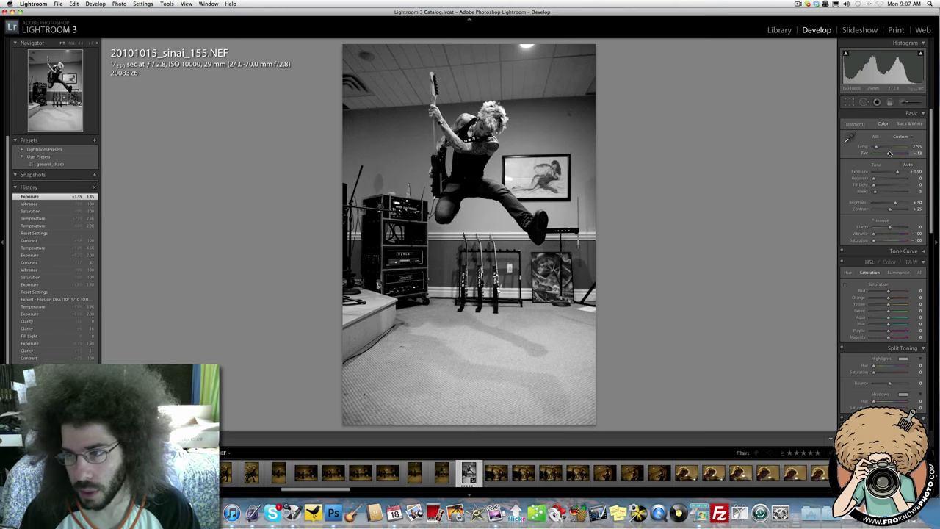
left_click_drag(881, 149, 880, 148)
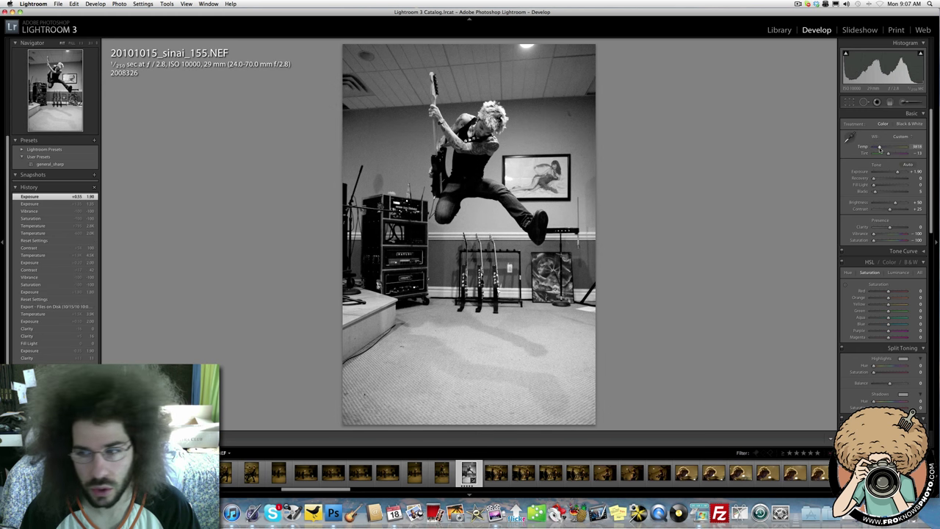
mouse_move(890, 209)
left_mouse_down()
mouse_move(901, 211)
mouse_move(874, 211)
mouse_move(884, 212)
left_mouse_up()
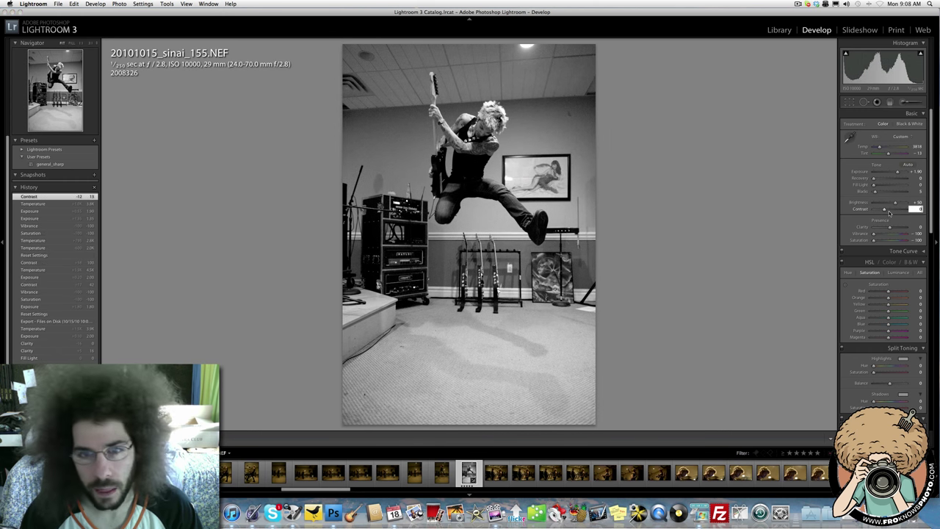
Try Fill Light and reset it to 0, push Exposure to +2.25 and Contrast to +61, then zoom on the guitarist
left_click(898, 212)
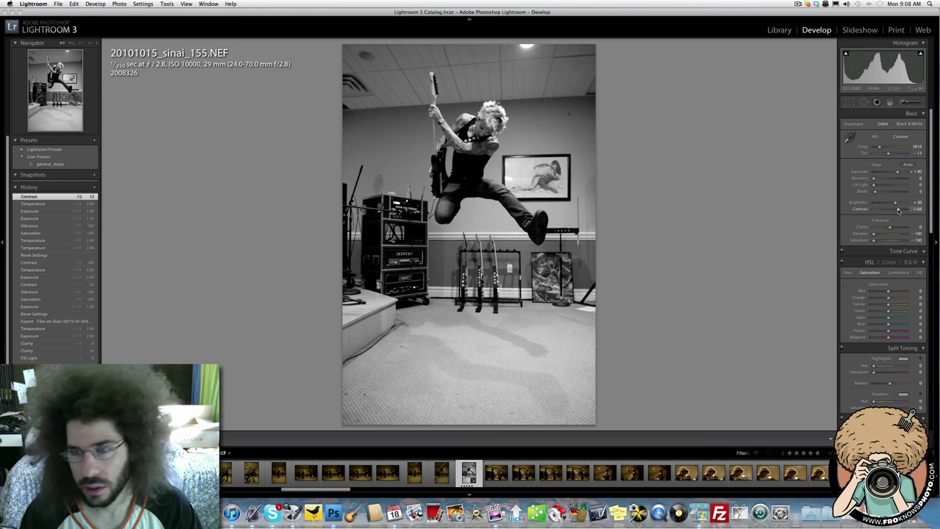
left_click(888, 186)
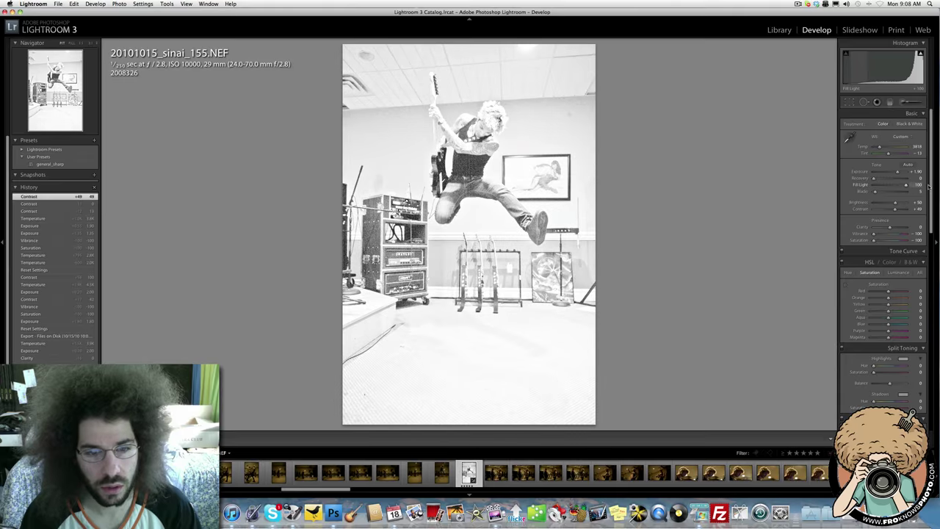
double_click(888, 187)
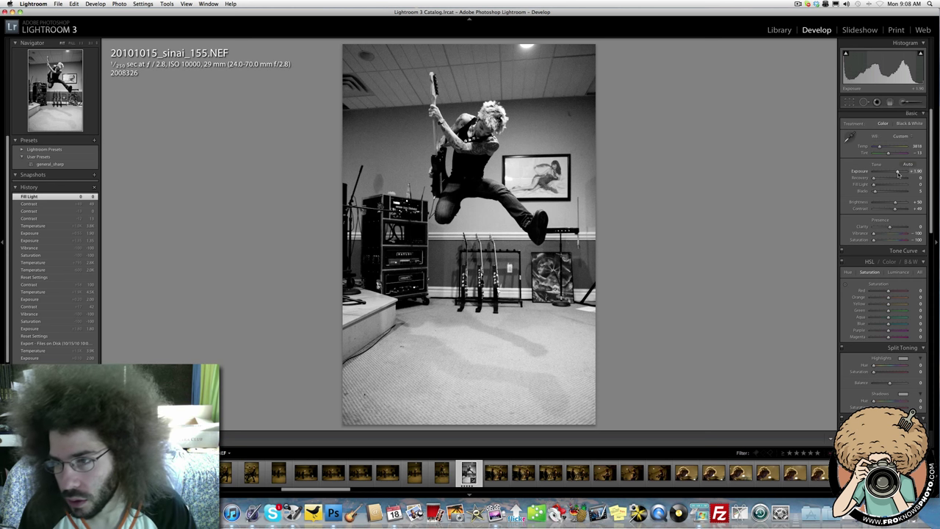
left_click_drag(897, 173, 900, 174)
left_click_drag(899, 211, 901, 211)
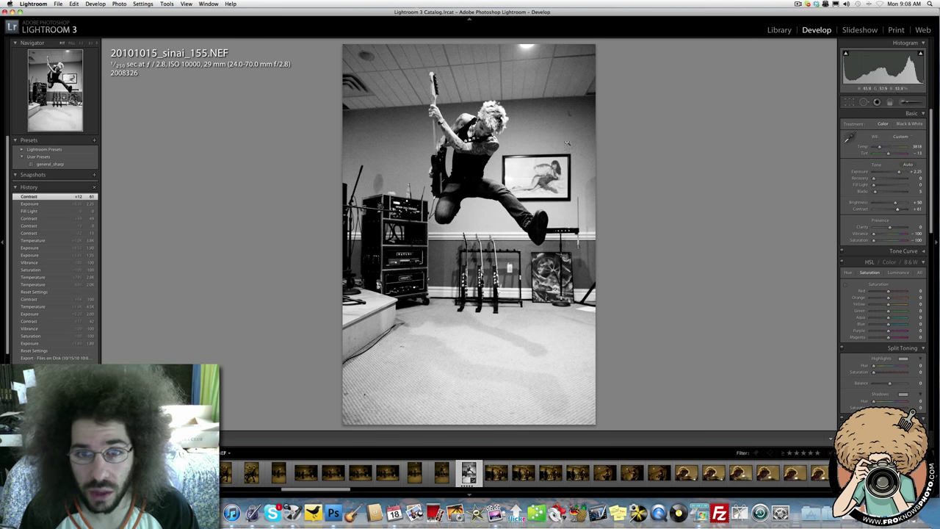
left_click(485, 99)
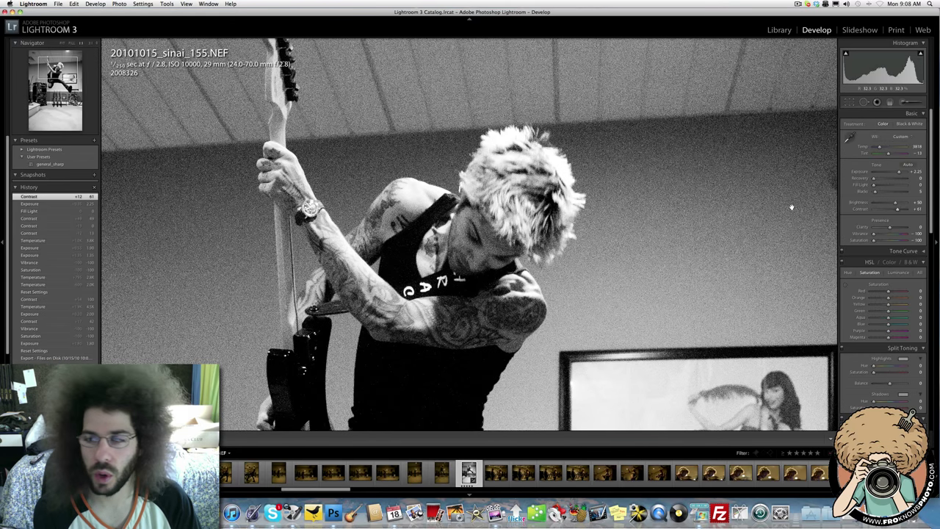
Set Clarity to +34, test Grain Amount leaving it at 0, and return to the whole-photo view
mouse_move(889, 227)
left_mouse_down()
mouse_move(904, 229)
mouse_move(895, 230)
left_mouse_up()
scroll(893, 242, "down", 10)
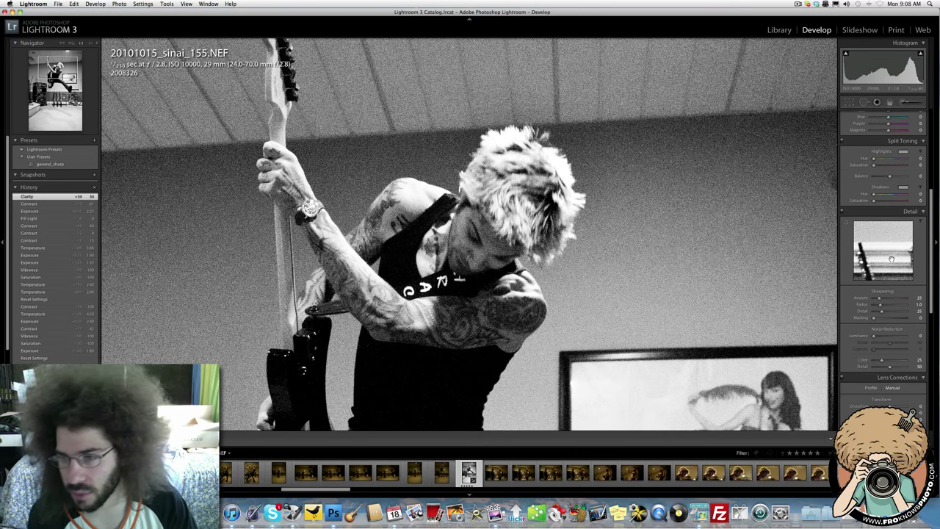
scroll(893, 261, "down", 3)
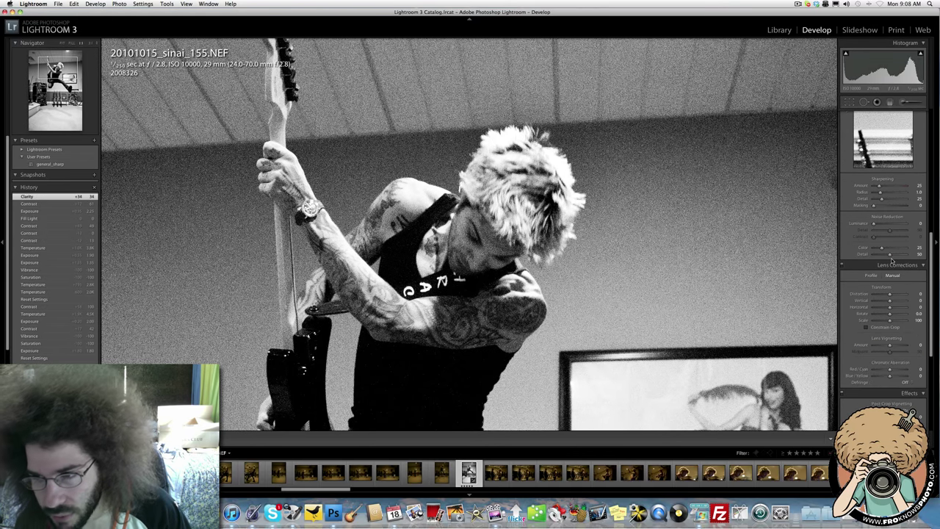
scroll(892, 260, "down", 4)
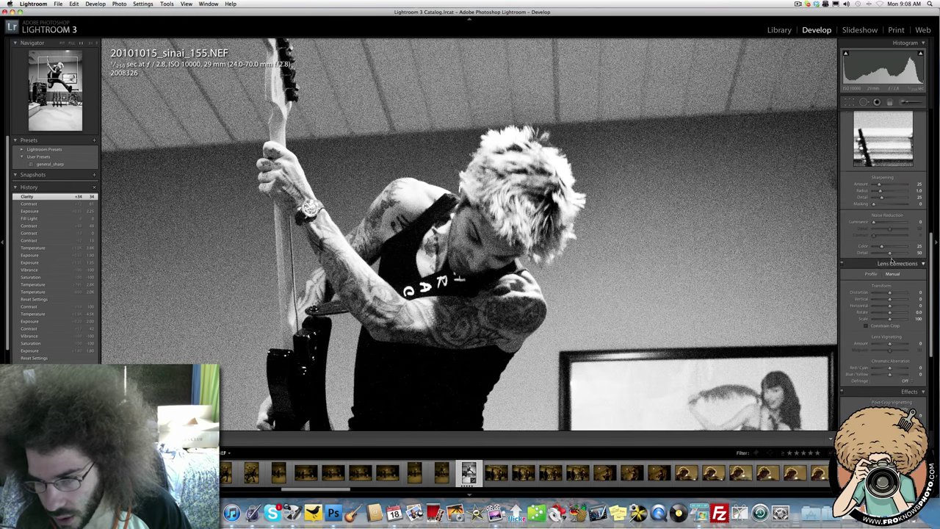
scroll(893, 261, "down", 2)
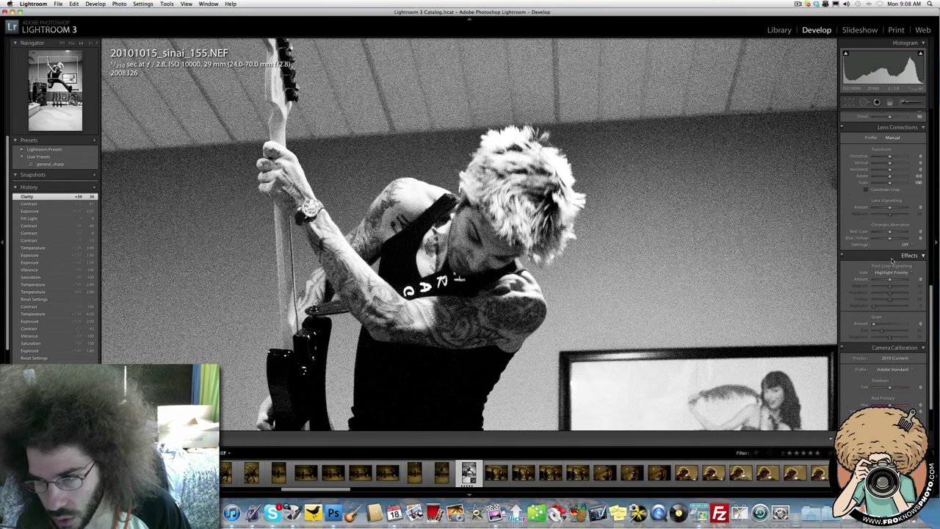
scroll(893, 261, "down", 1)
left_click_drag(902, 321, 445, 204)
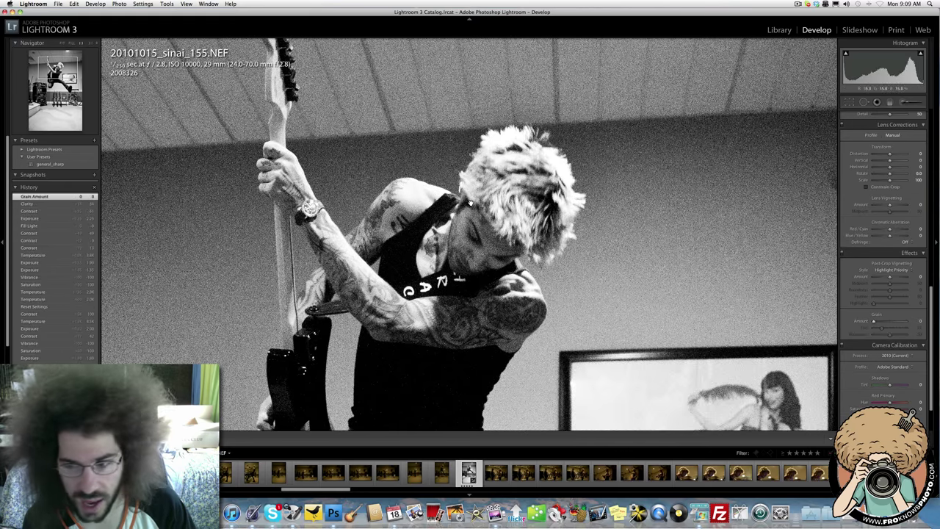
left_click(472, 203)
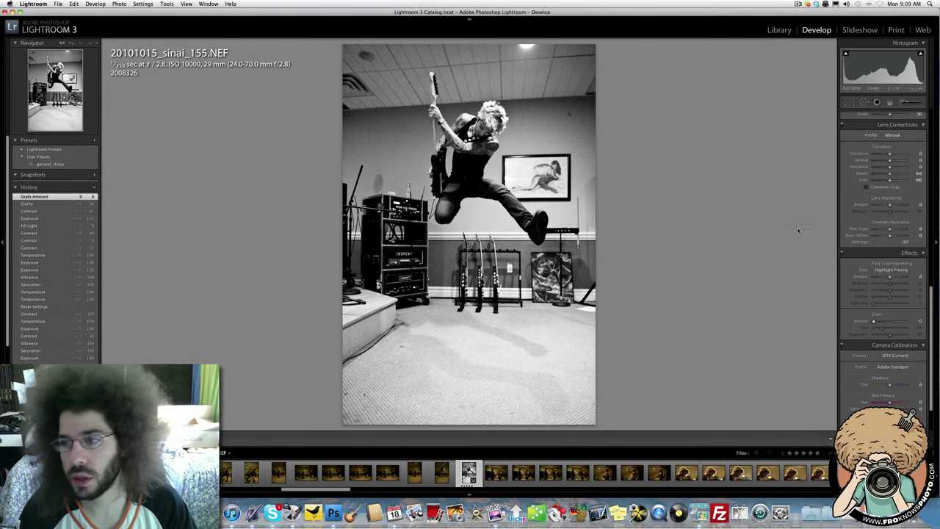
Ease Clarity back to +32, try deeper Blacks at 35 and undo them, then adjust the temperature
scroll(874, 212, "up", 10)
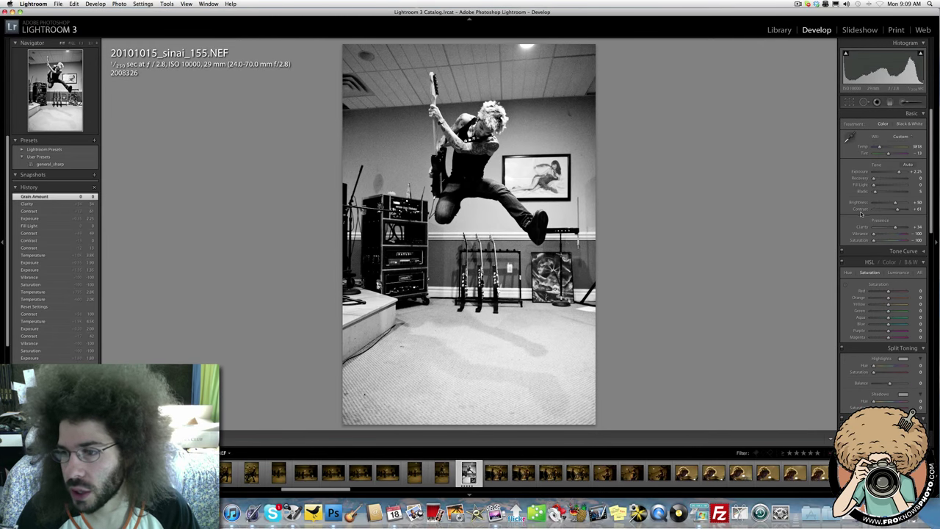
mouse_move(894, 227)
left_mouse_down()
mouse_move(872, 230)
mouse_move(894, 230)
left_mouse_up()
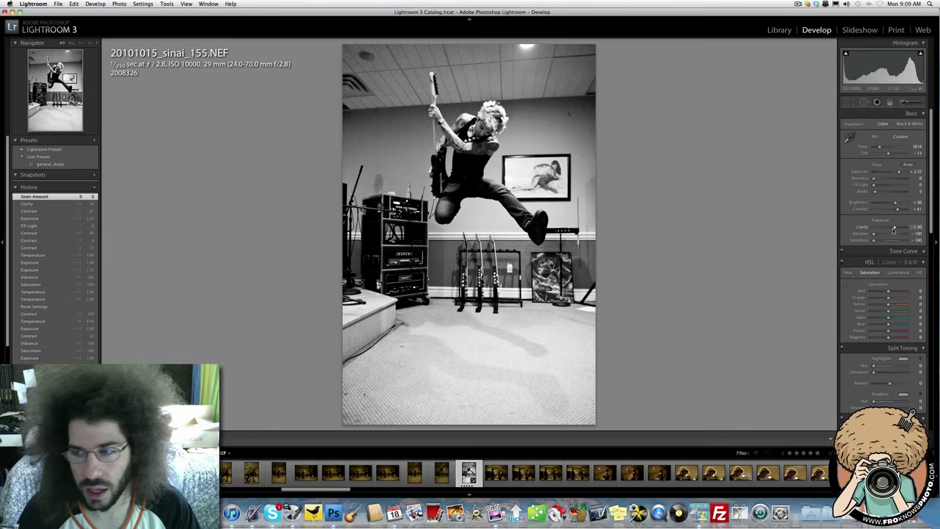
left_click_drag(894, 230, 895, 229)
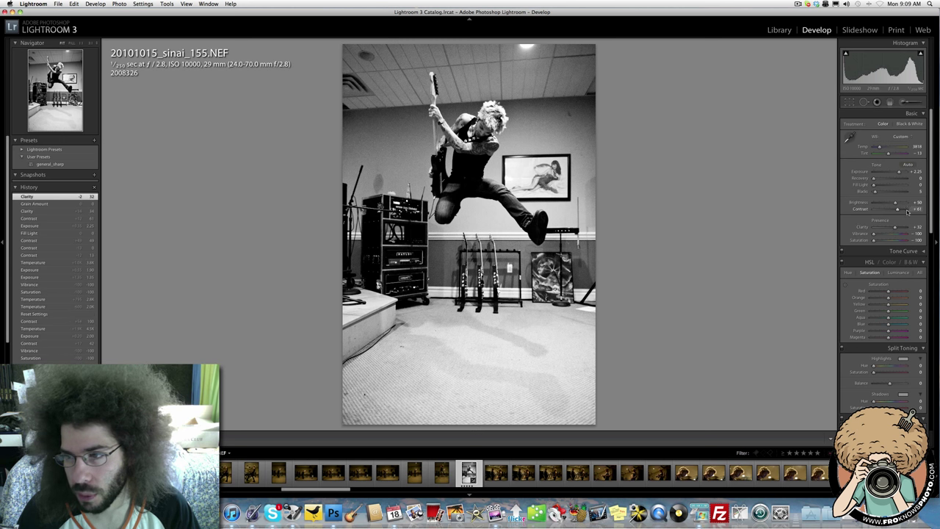
left_click_drag(874, 192, 885, 193)
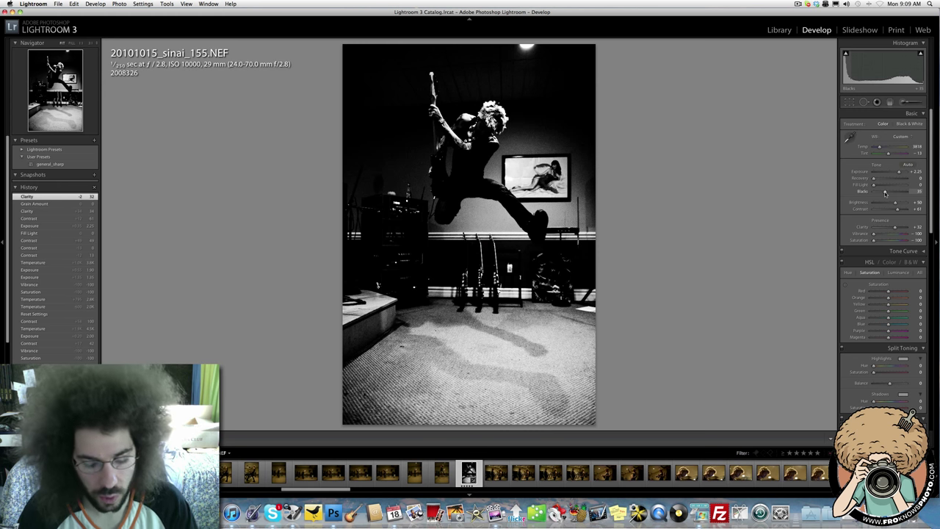
key("super+z")
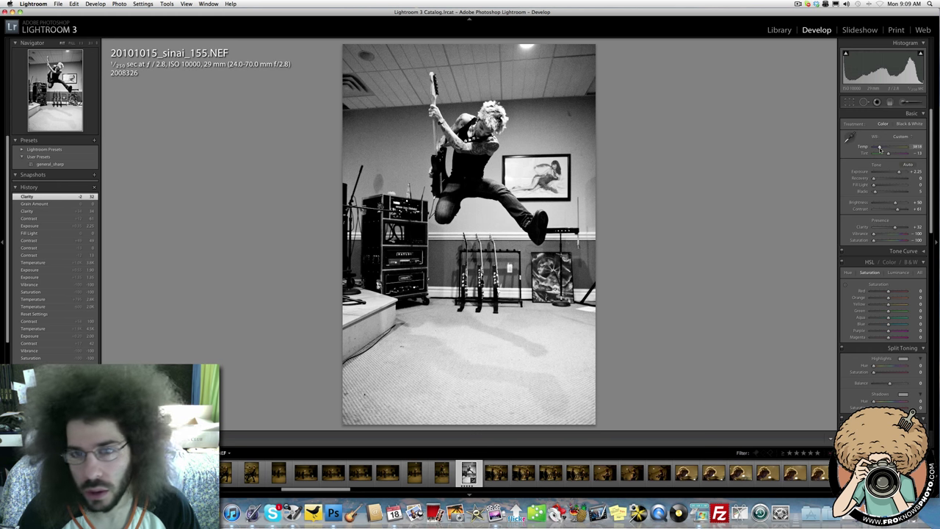
mouse_move(880, 147)
left_mouse_down()
mouse_move(924, 149)
mouse_move(868, 150)
mouse_move(885, 150)
left_mouse_up()
Bump Contrast to +64 and lower Exposure from +2.25 to +2.00
left_click_drag(898, 211, 899, 211)
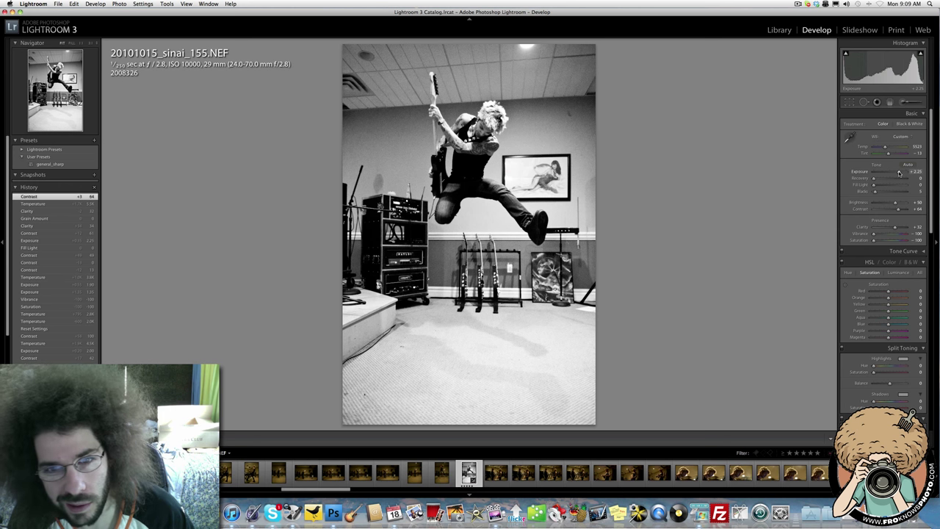
left_click_drag(899, 173, 898, 173)
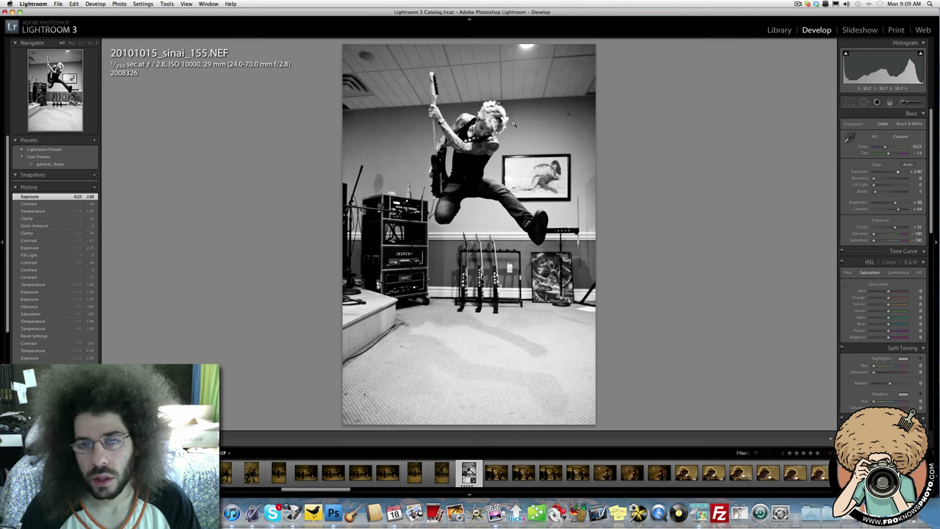
left_click_drag(515, 124, 482, 129)
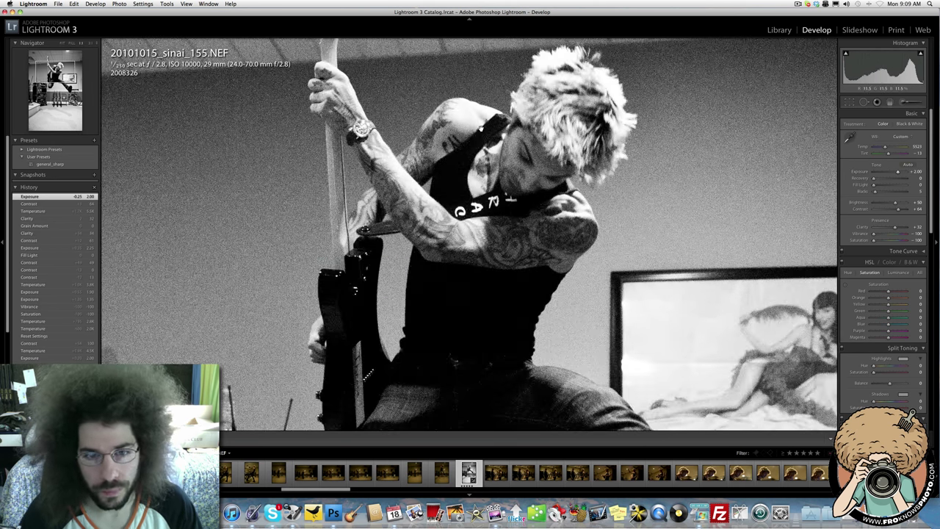
left_click_drag(527, 275, 447, 155)
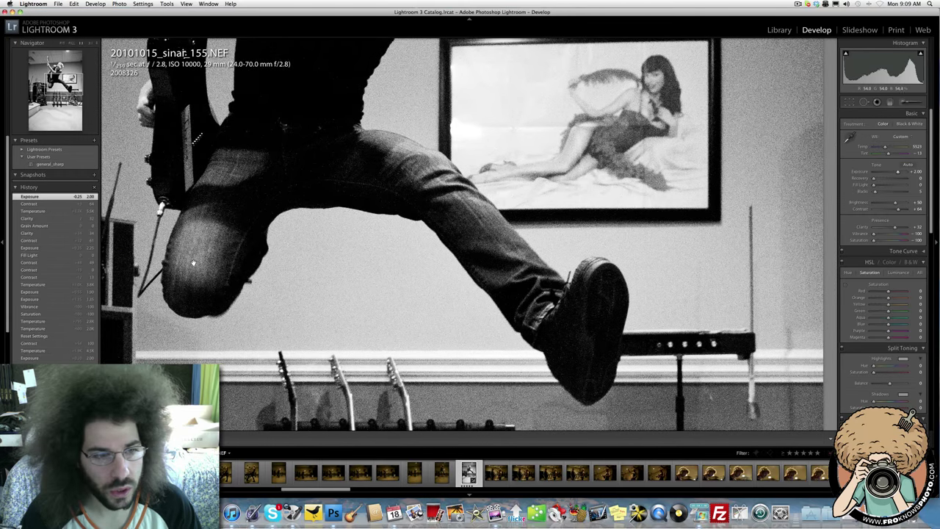
left_click_drag(271, 113, 258, 414)
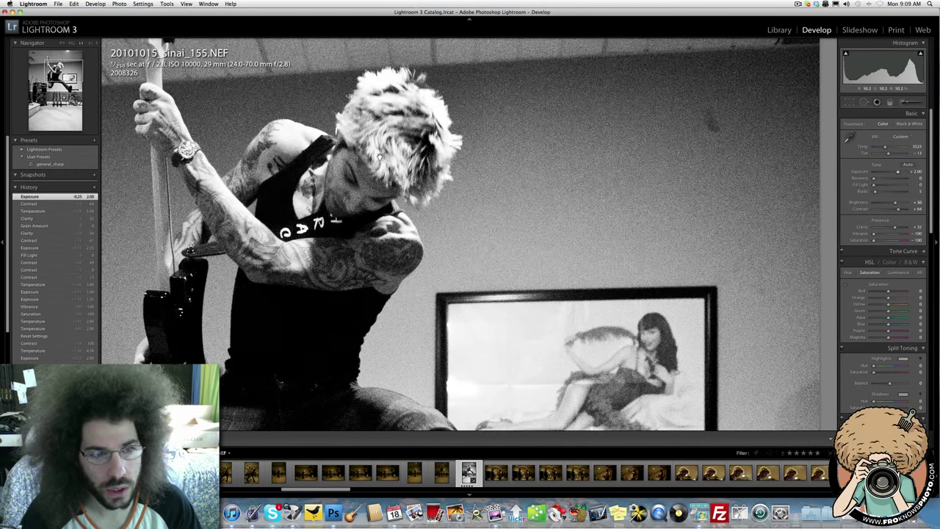
left_click_drag(290, 189, 472, 160)
left_click_drag(324, 44, 382, 142)
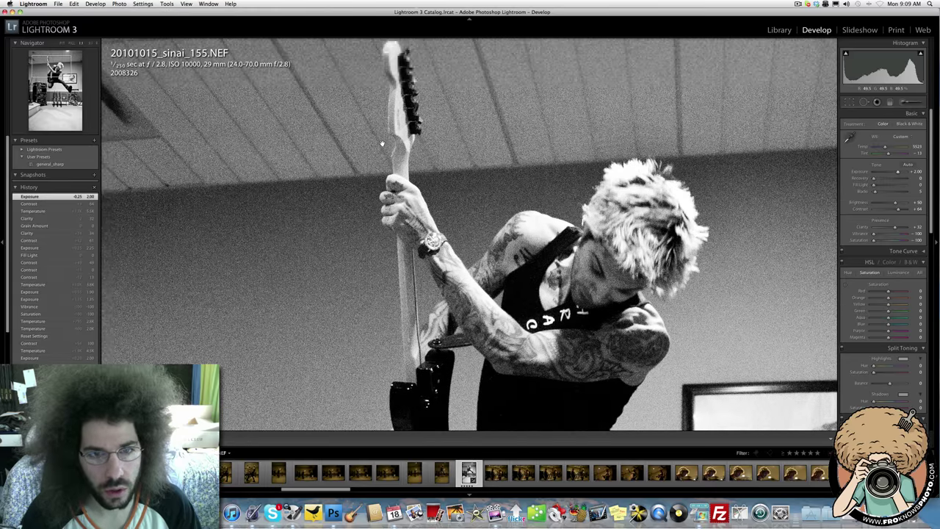
left_click(443, 197)
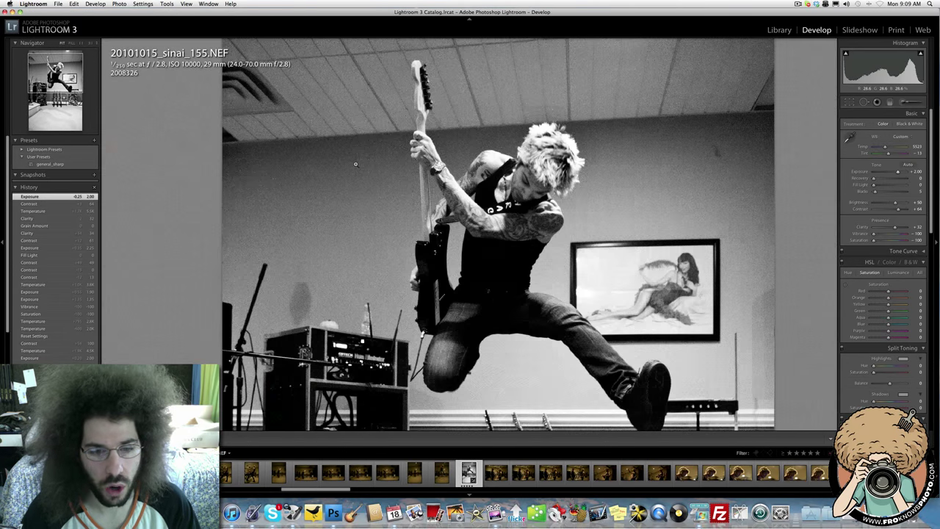